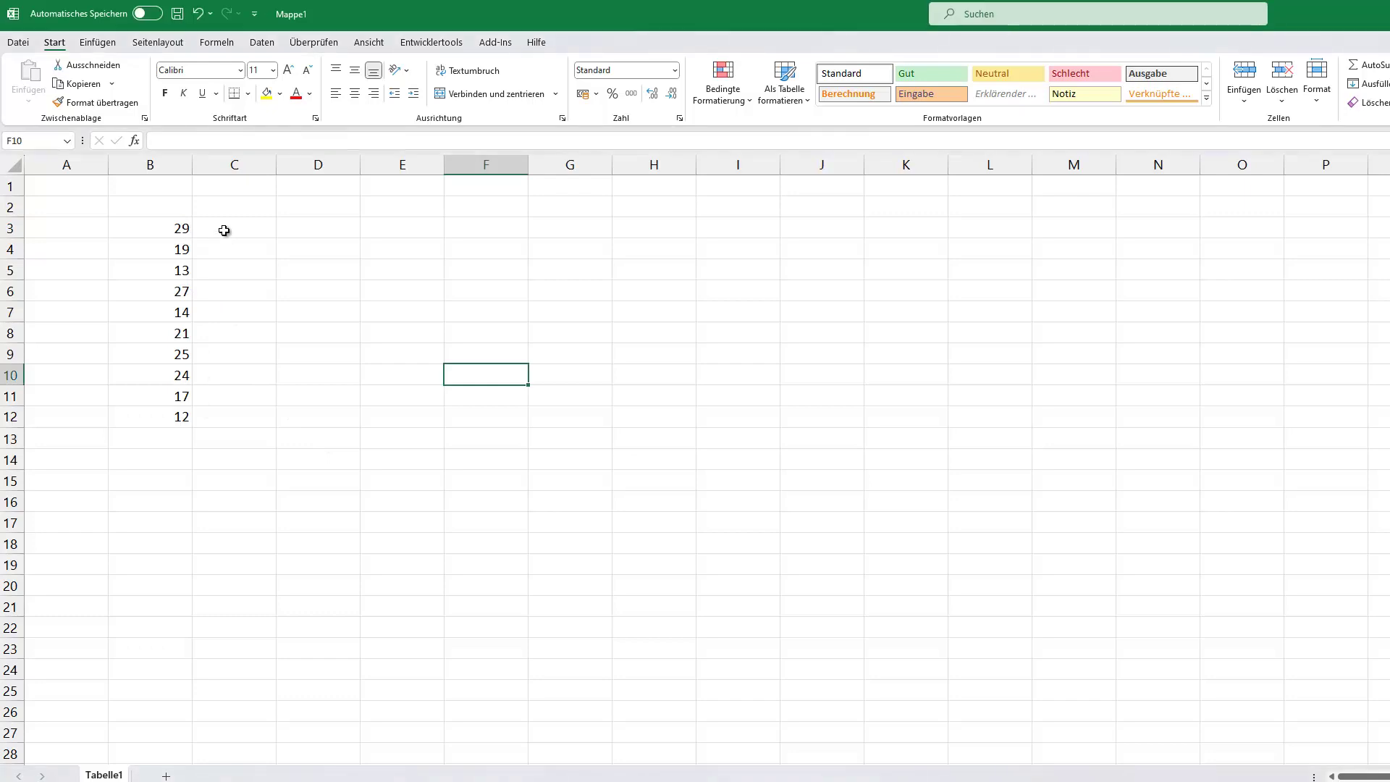
Recalculate the sheet so B3:B12 shows new random numbers (26, 10, 21, 28, 25, 15, 30, 16, 29, 23).
left_click_drag(224, 228, 221, 411)
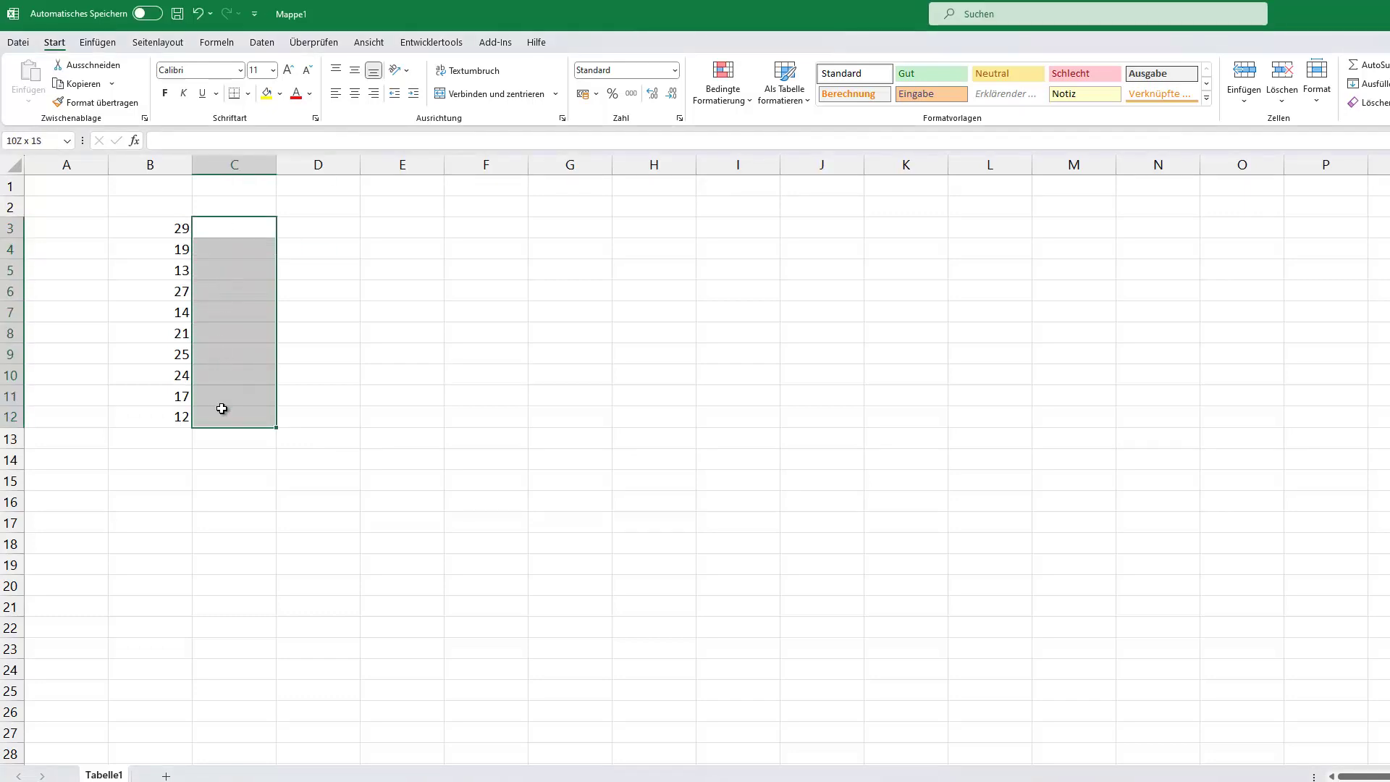
left_click(401, 245)
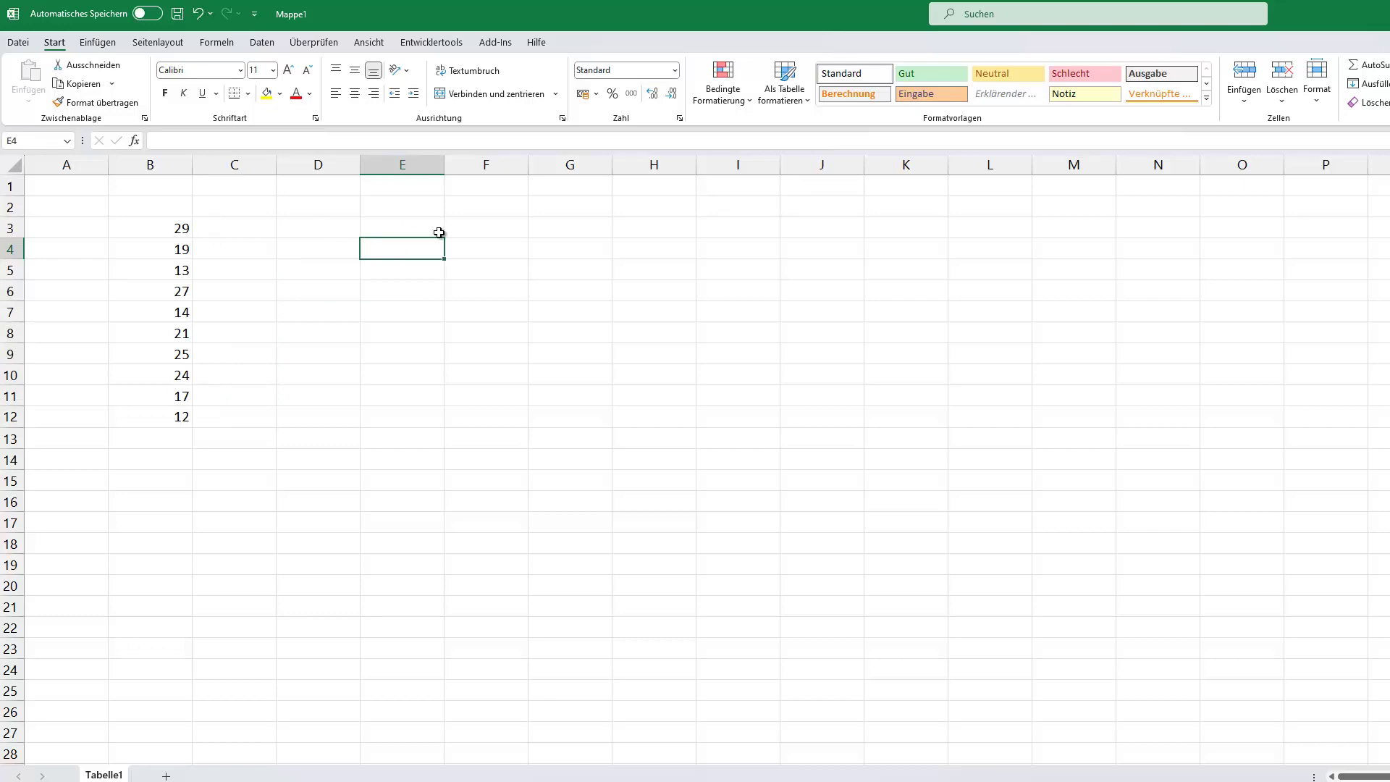
left_click(407, 224)
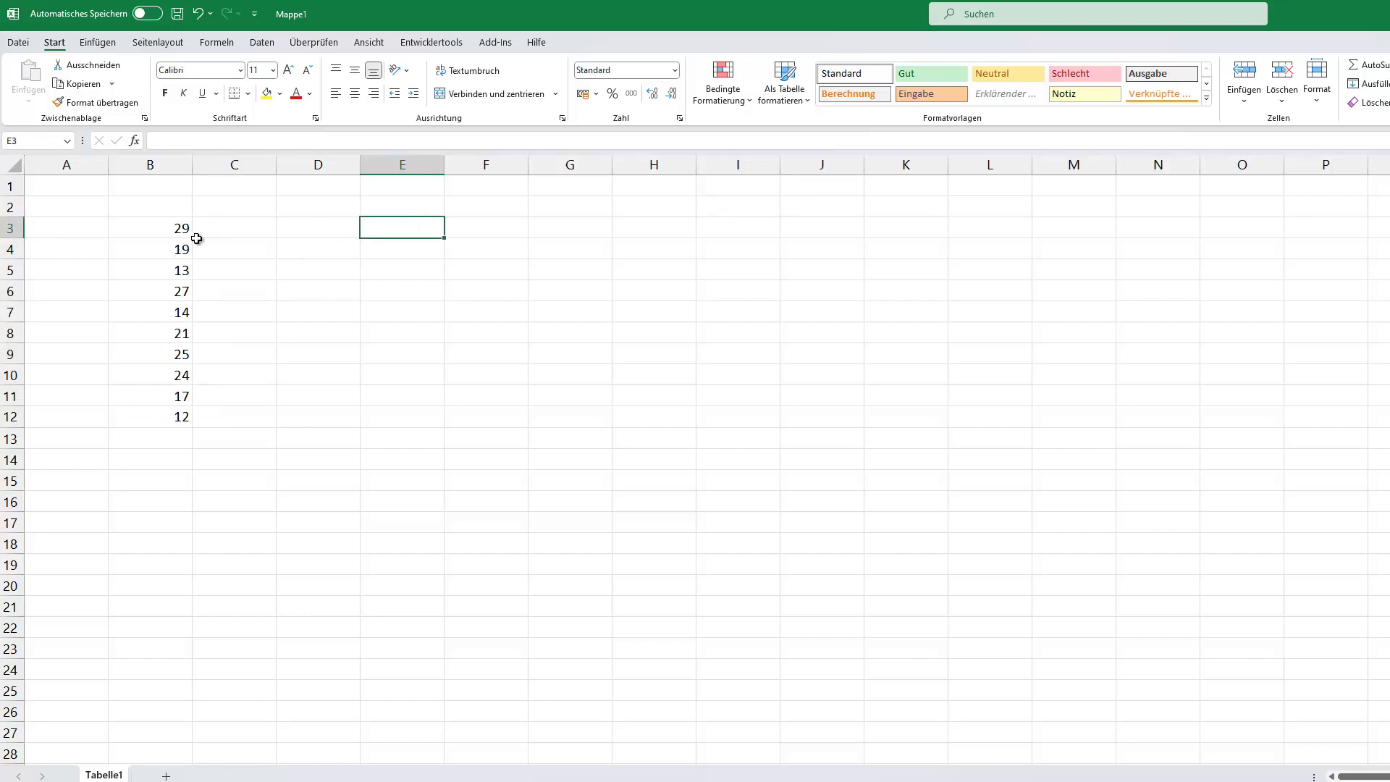
double_click(418, 226)
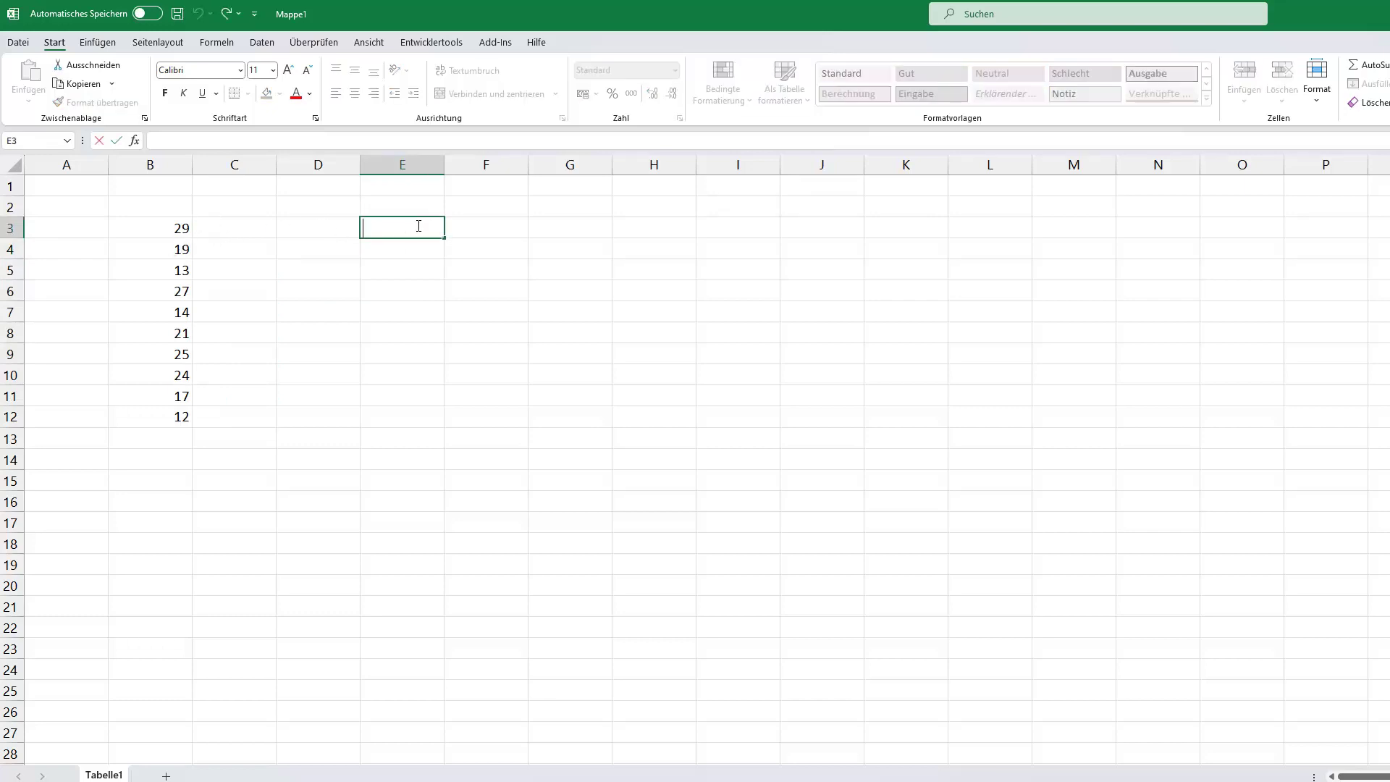
key("Return")
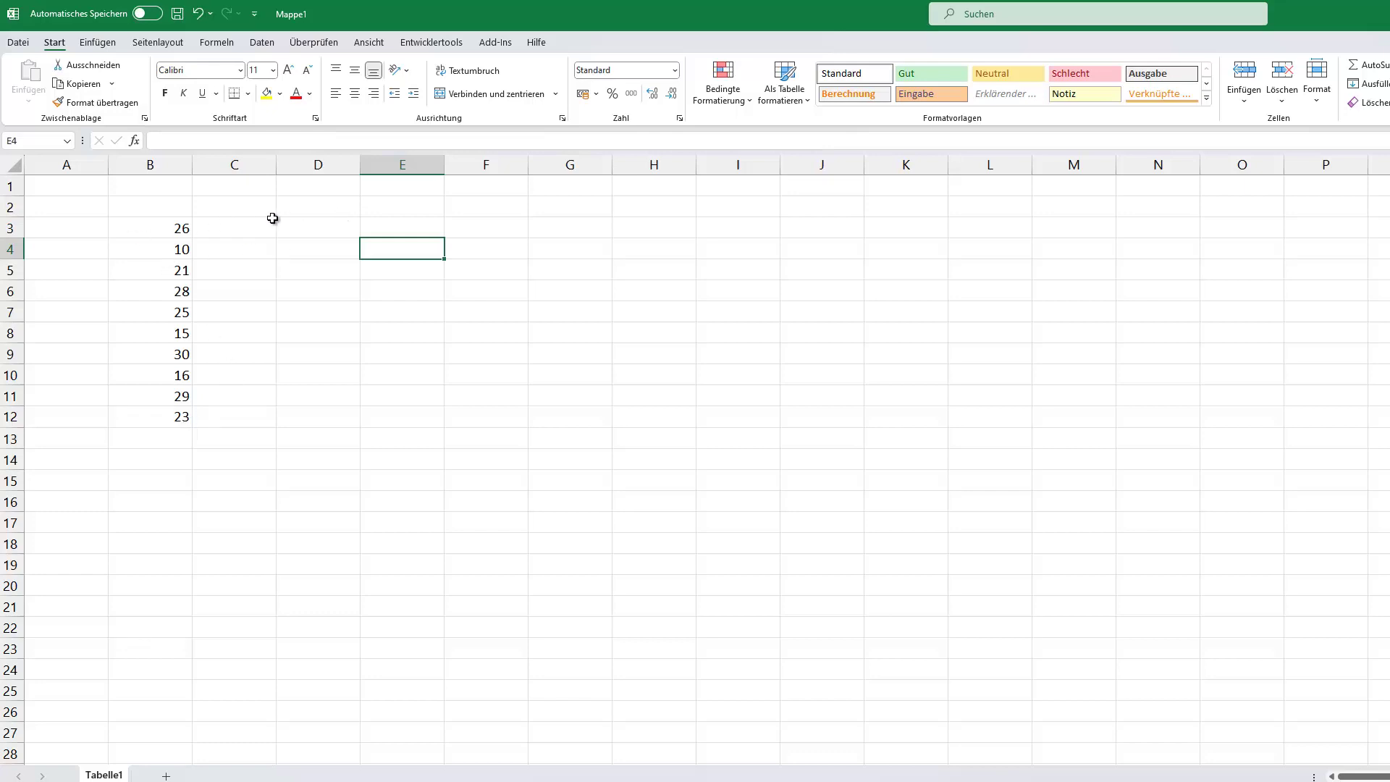
left_click(323, 232)
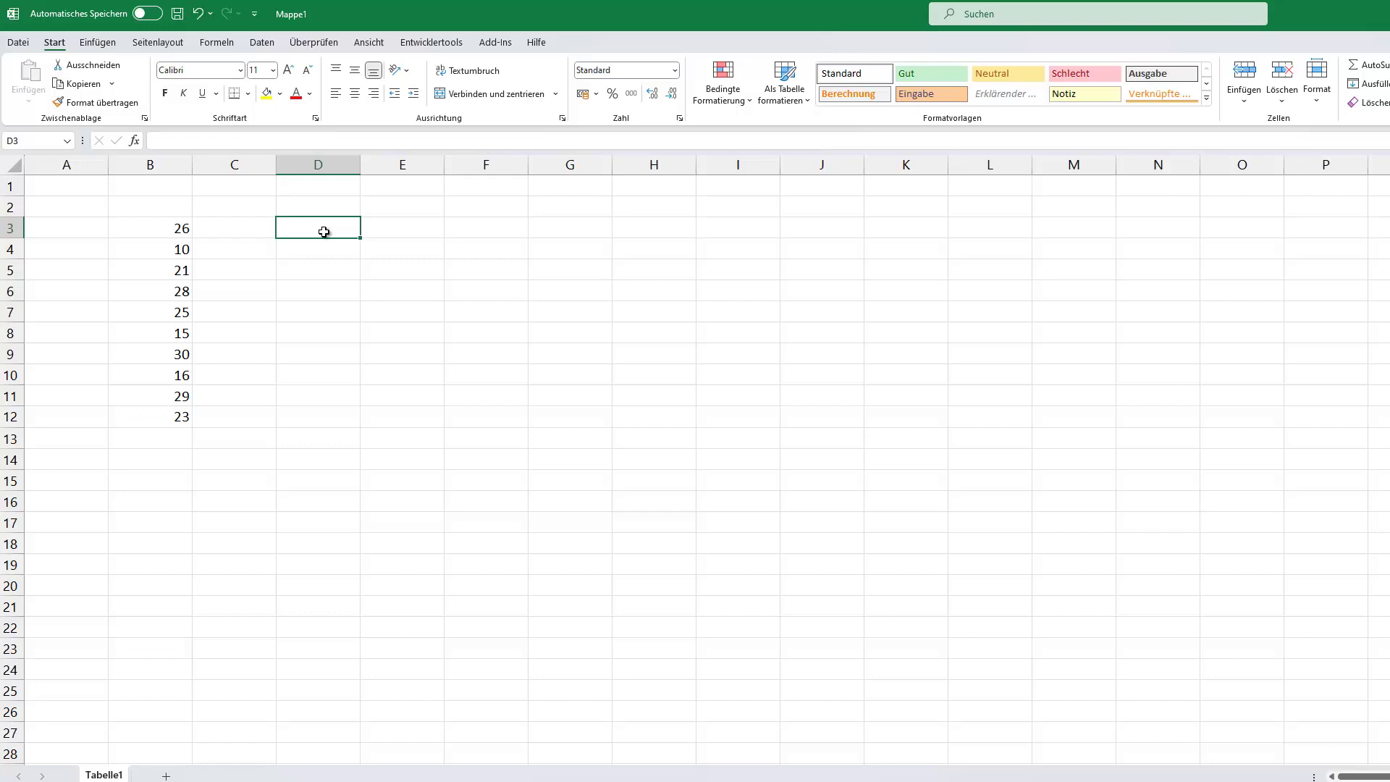
Start D3's formula as =INDEX(EINDEUTIG(ZUFALLSMATRIX( using function autocomplete.
type("=ind")
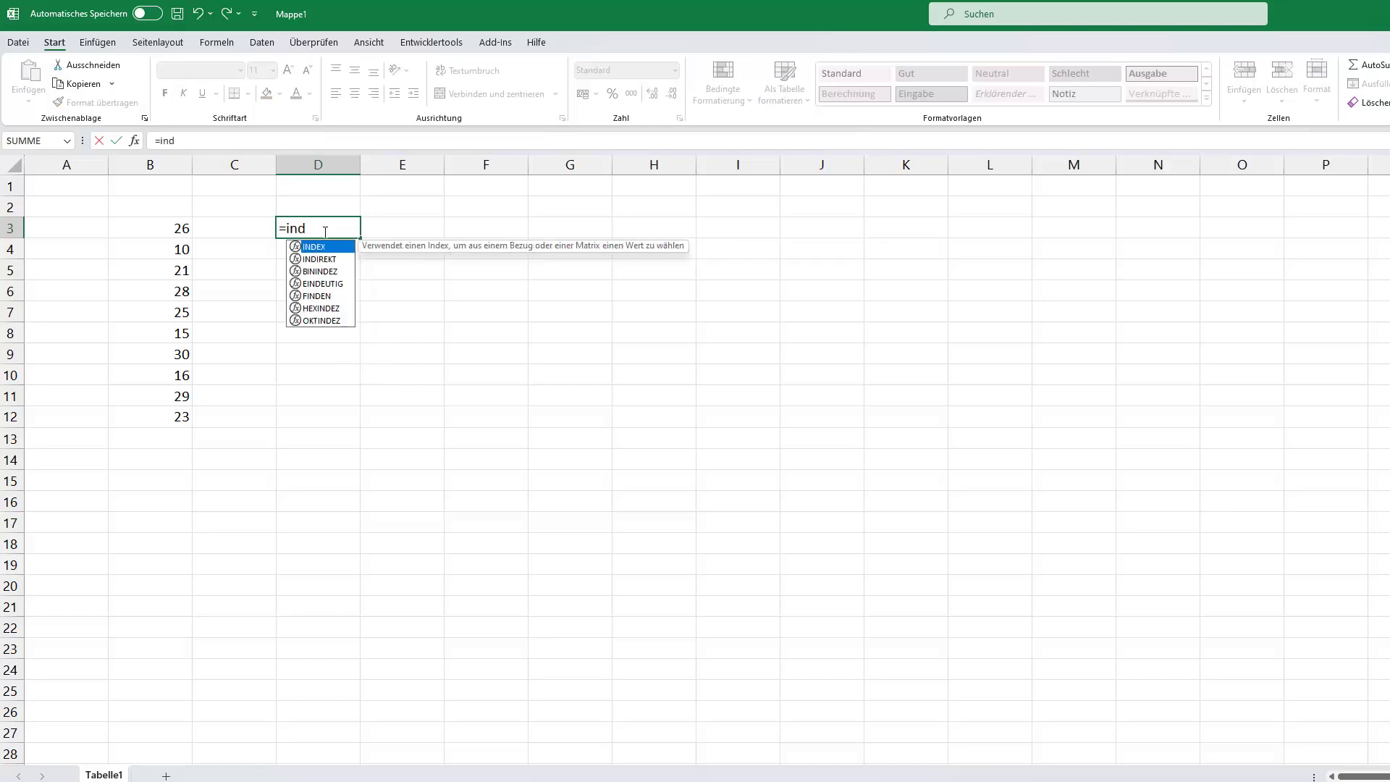
type("e")
key("Tab")
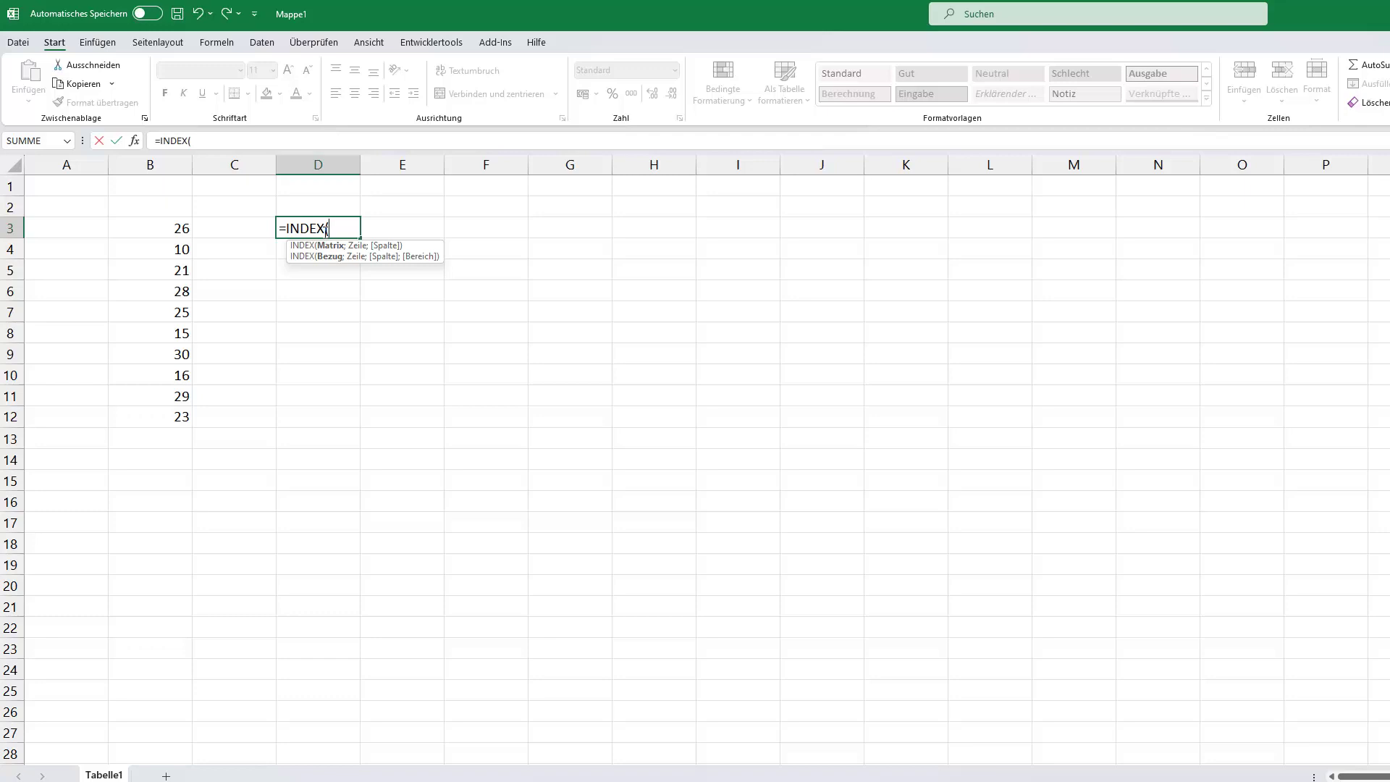
type("e")
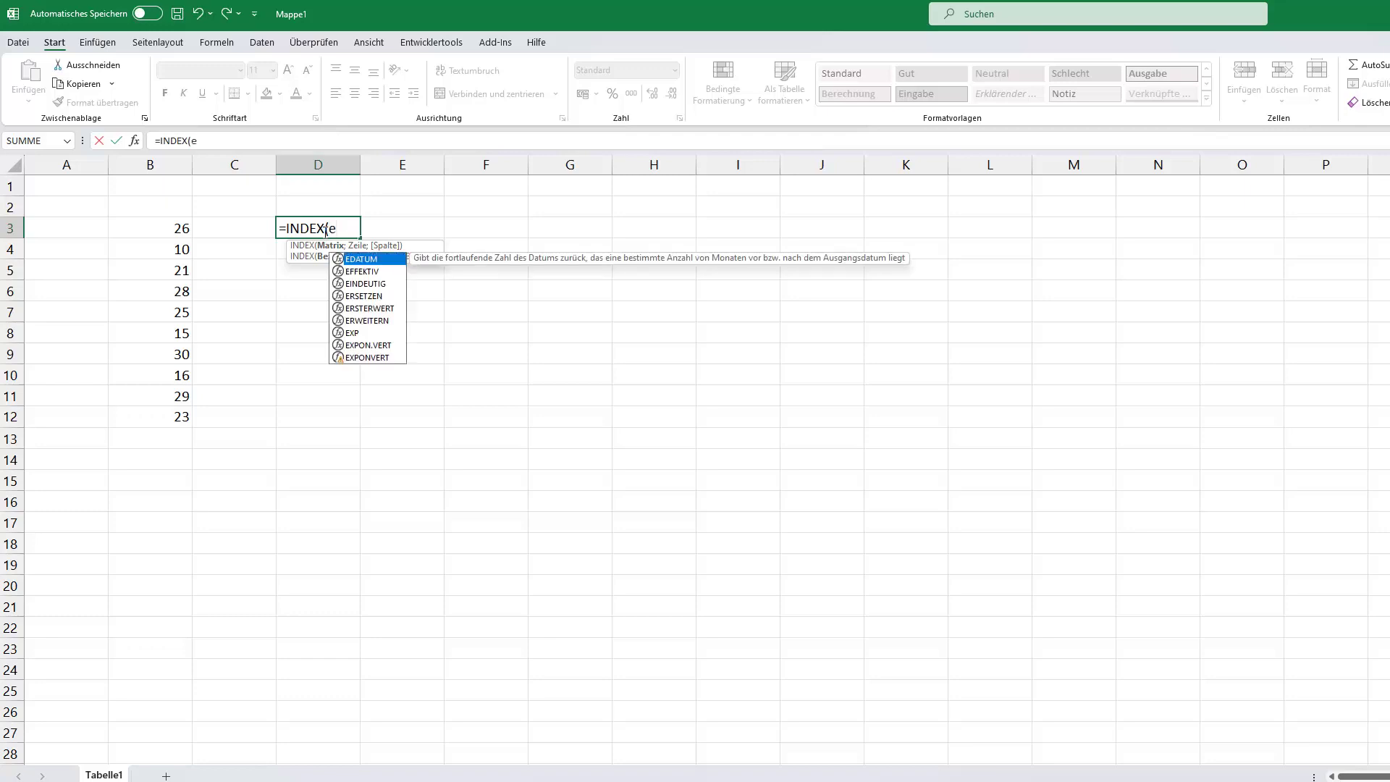
type("in")
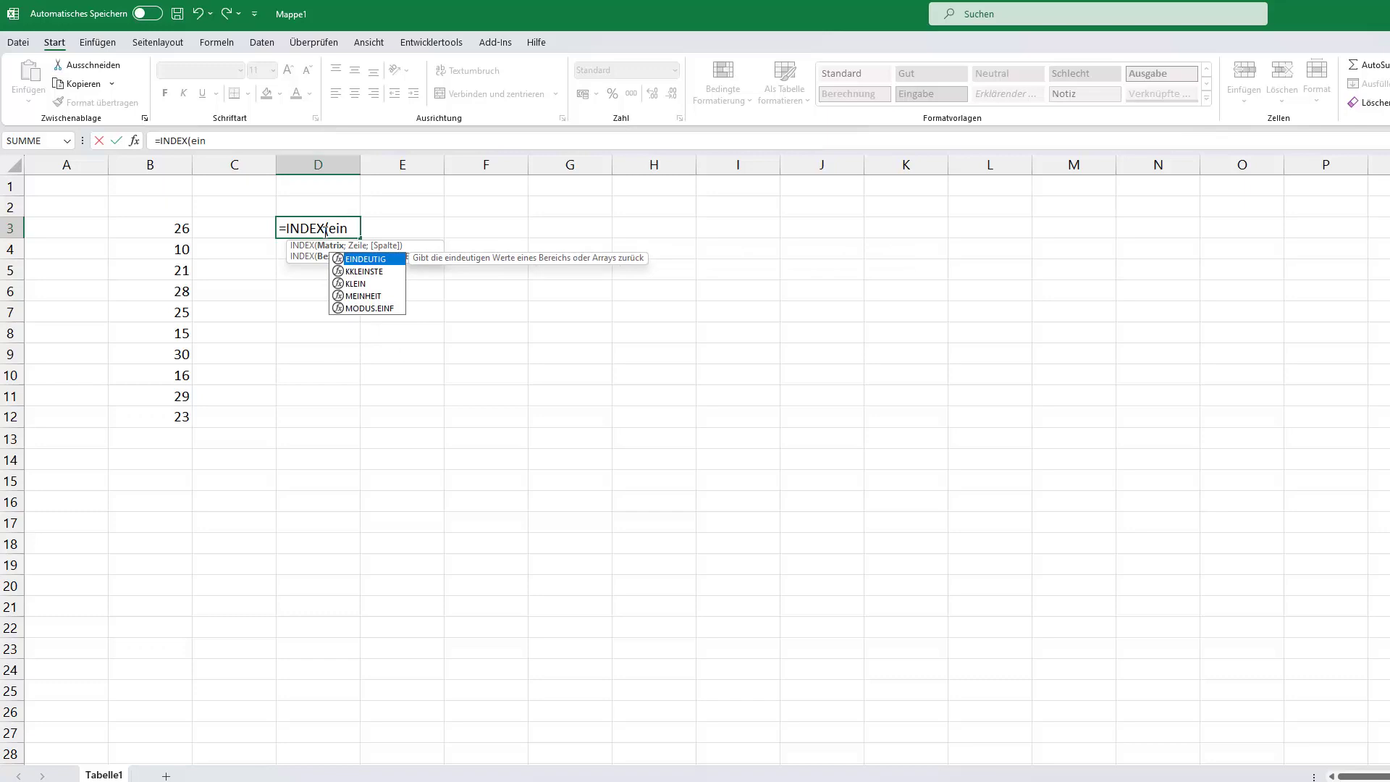
key("Tab")
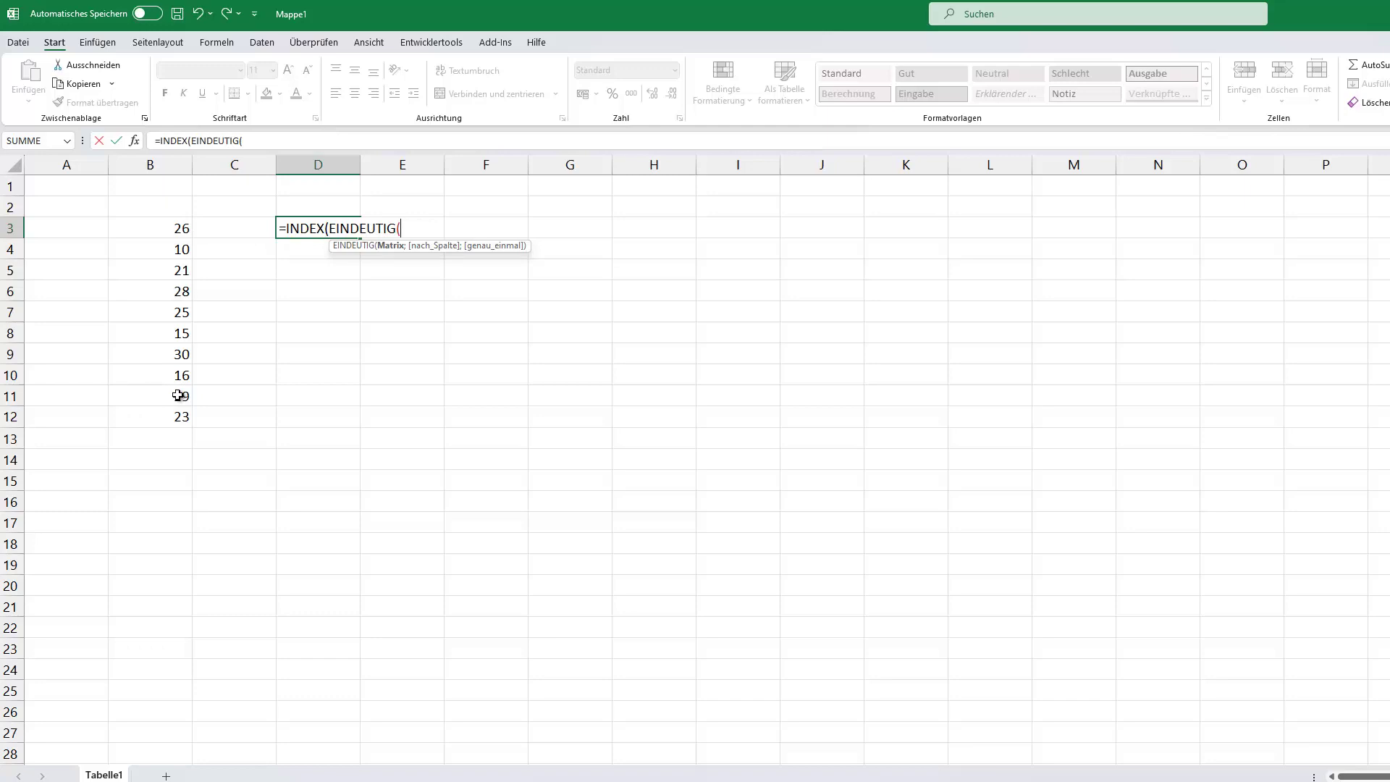
type("zu")
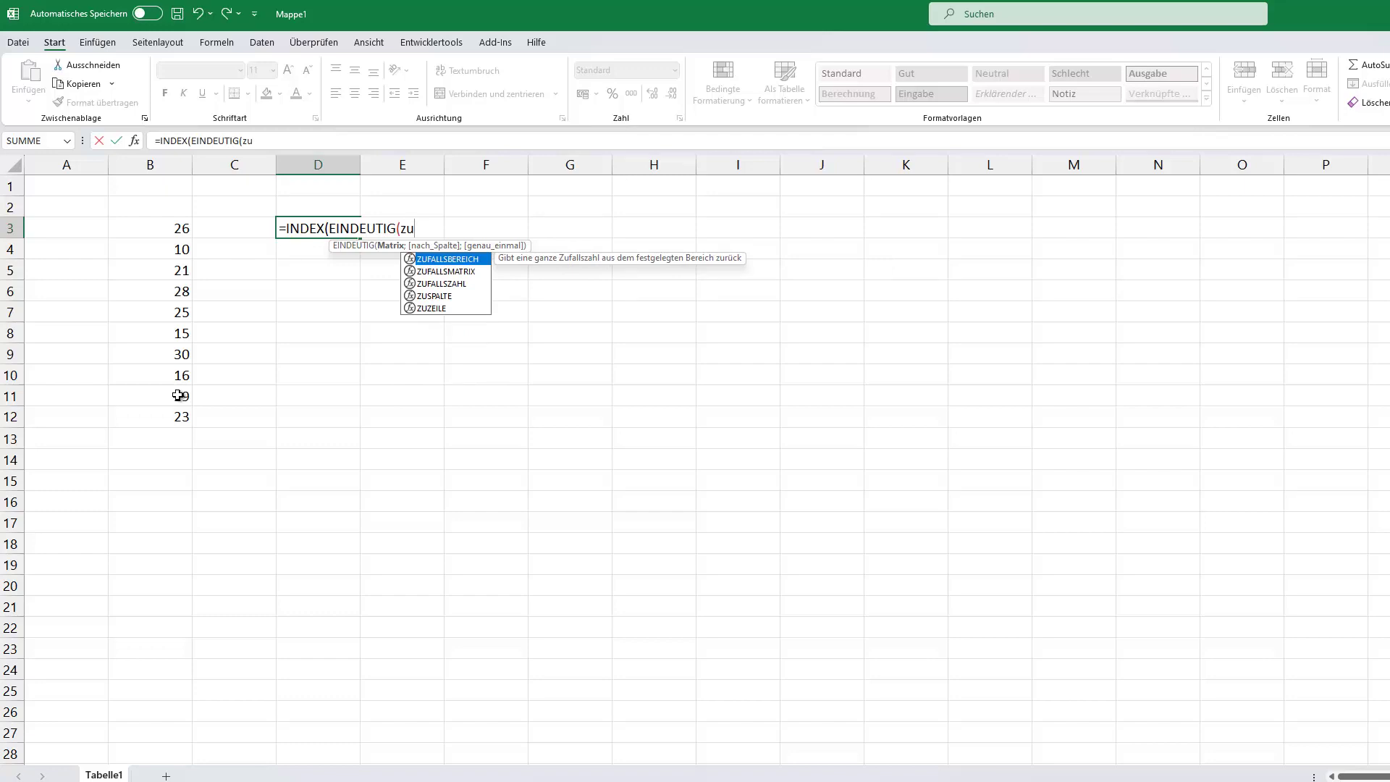
key("Down")
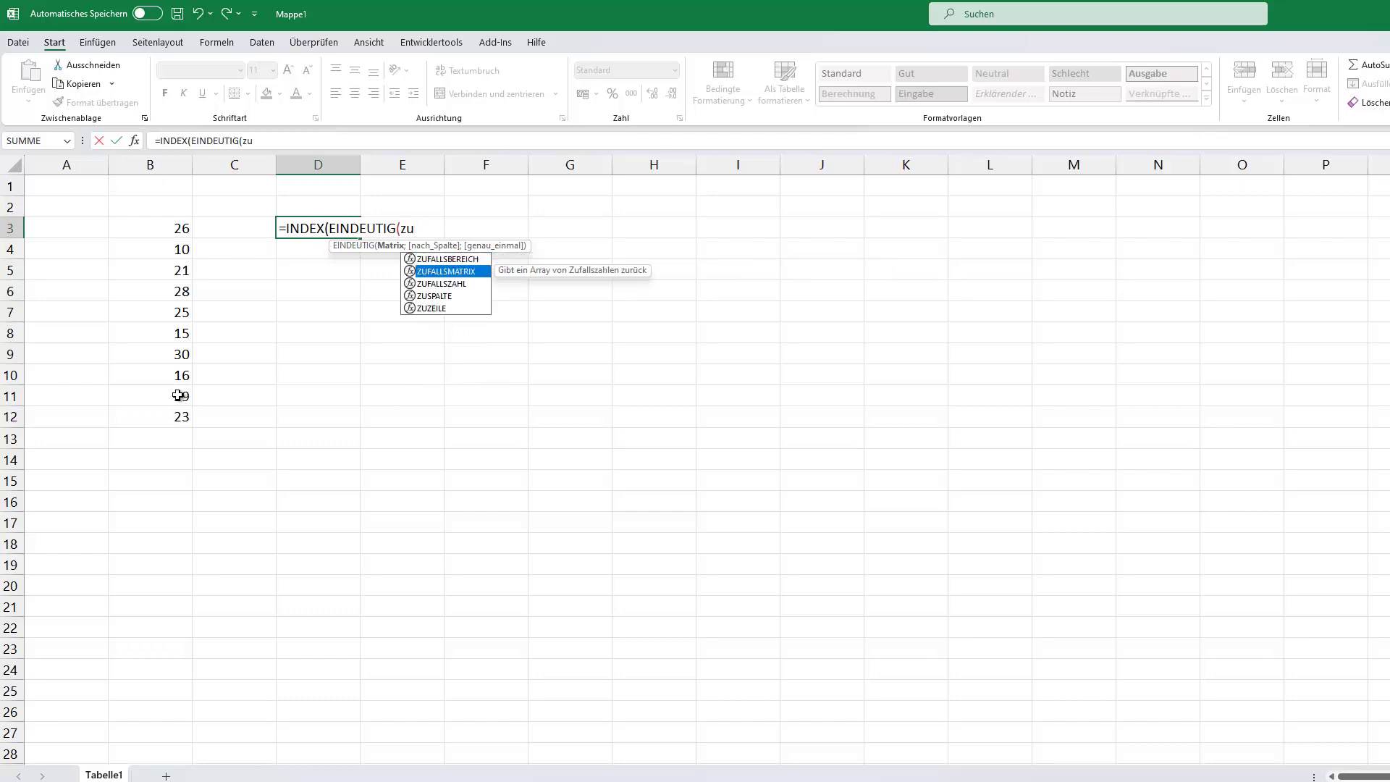
key("Tab")
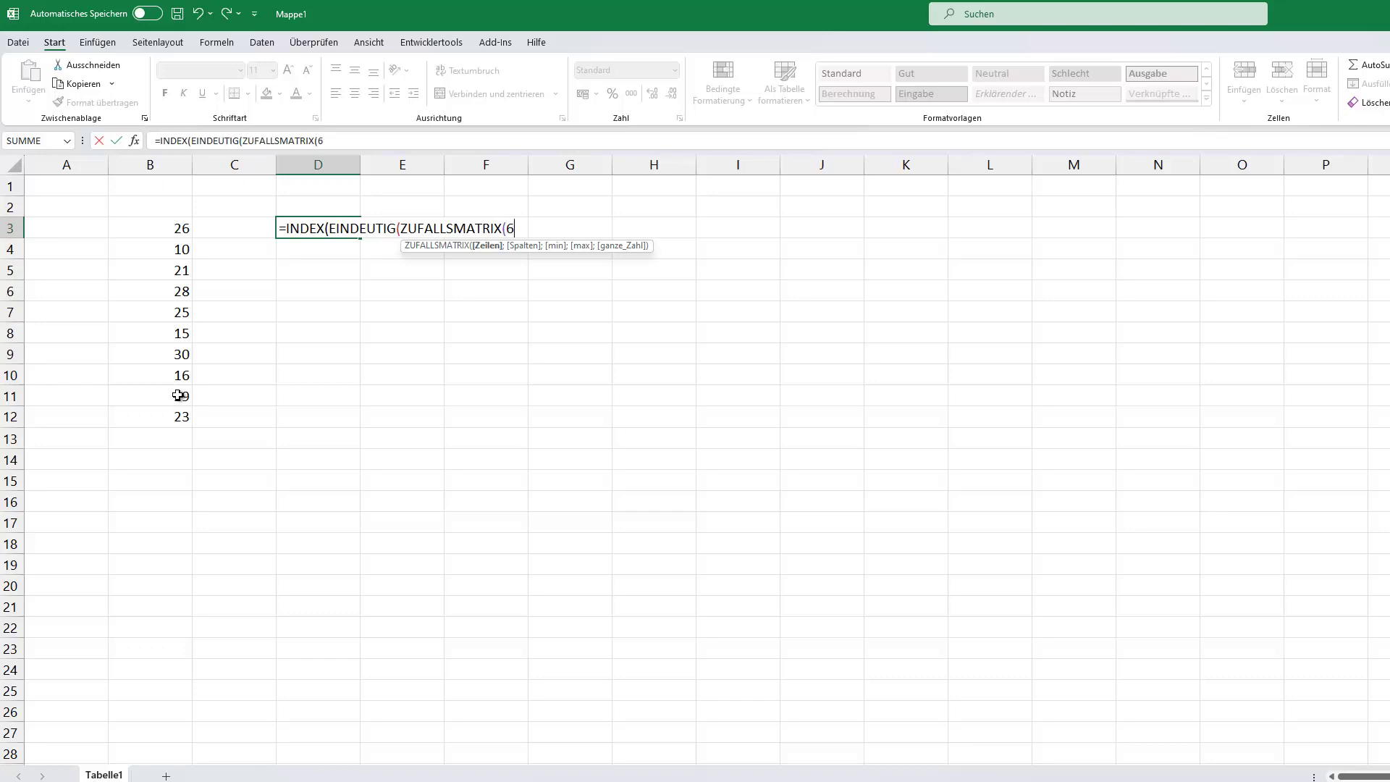
Give ZUFALLSMATRIX 6^2 rows, 1 column, and a range from 1 to 49.
type(";1")
type(";")
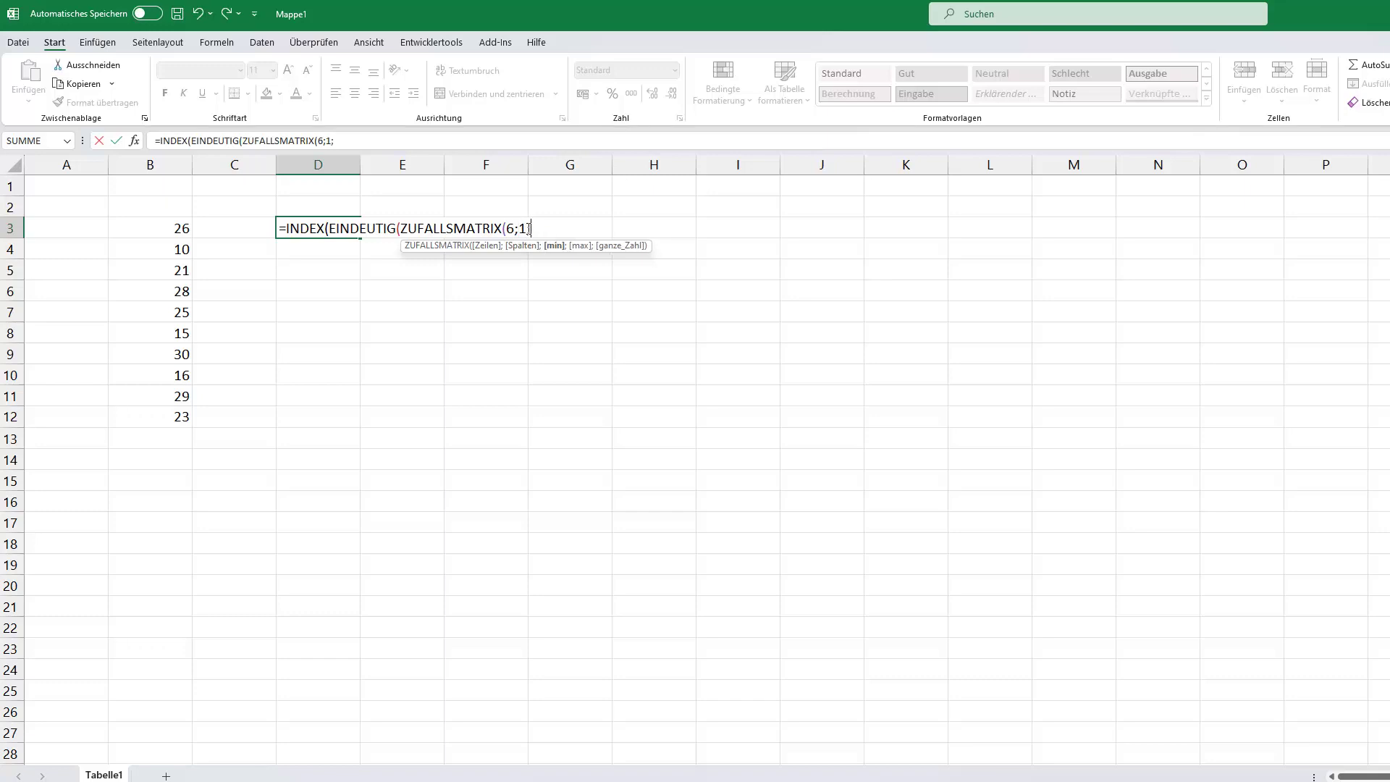
type(";")
key("BackSpace")
key("Right")
left_click(515, 230)
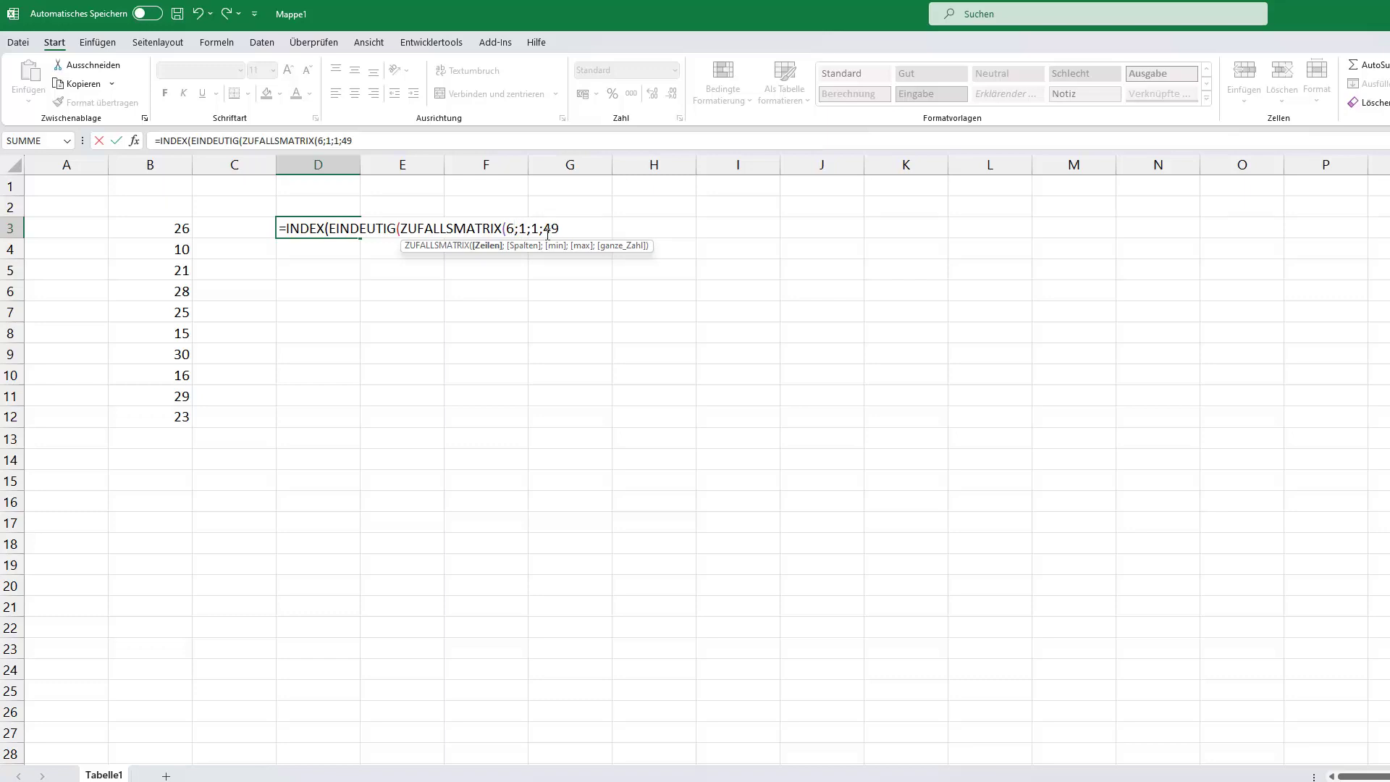
type("^2")
left_click(533, 228)
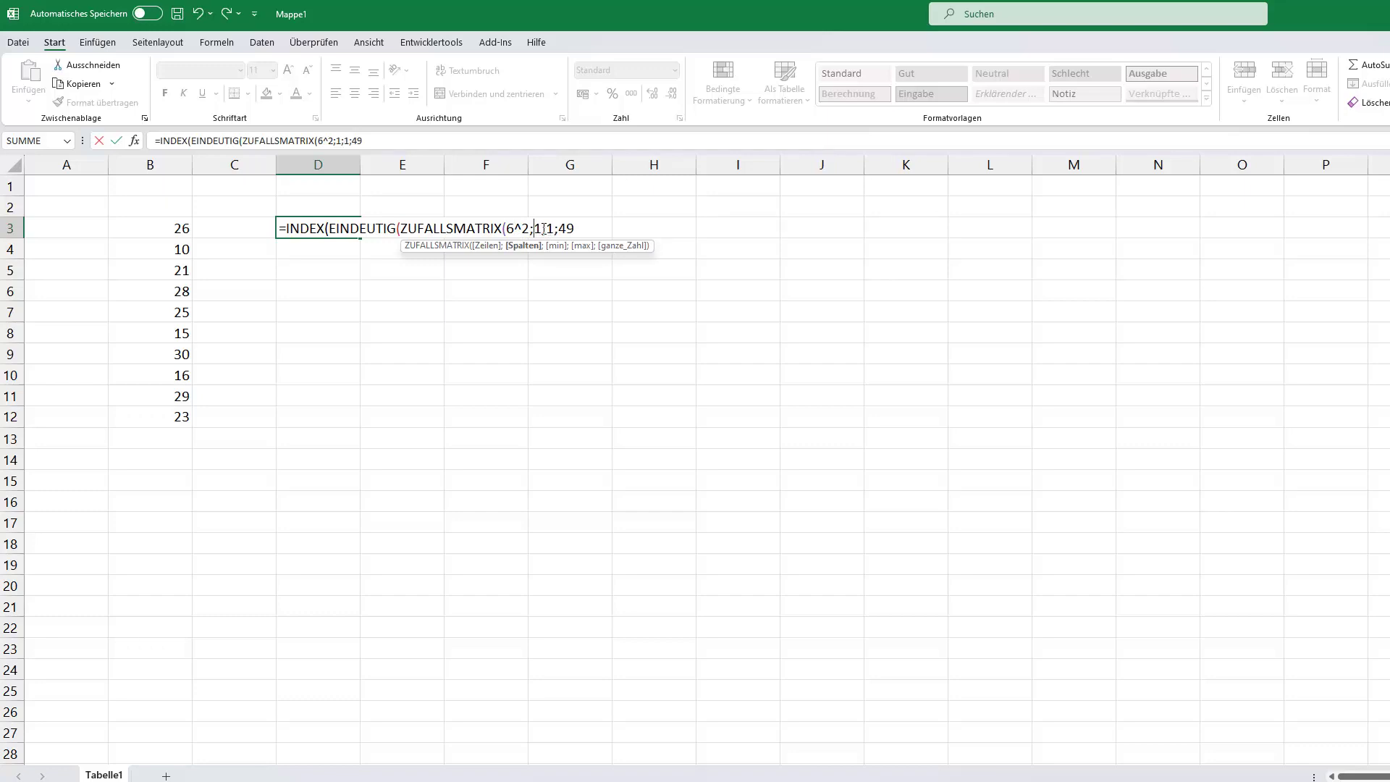
left_click(555, 229)
left_click(576, 229)
Add WAHR for whole numbers, close EINDEUTIG, and begin the INDEX row argument.
type(";")
key("Down")
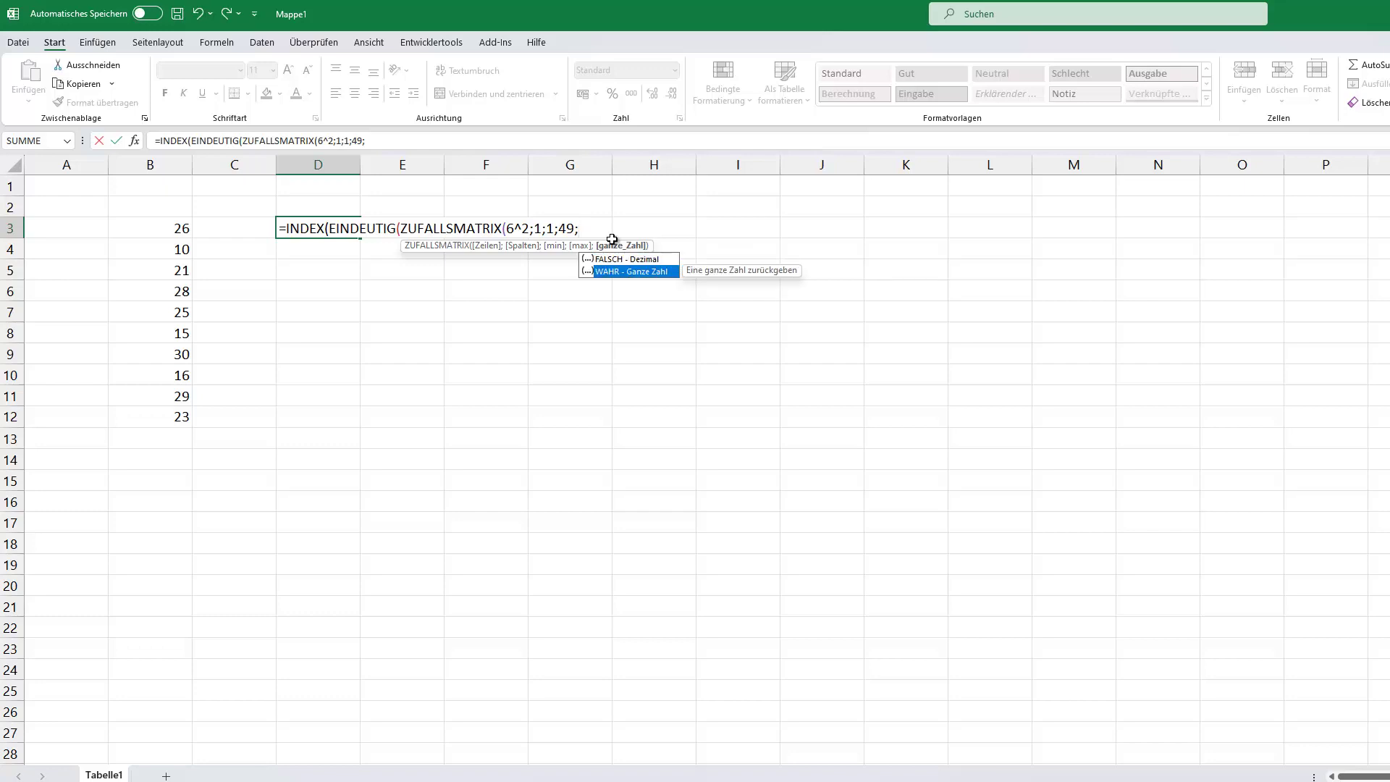
key("Tab")
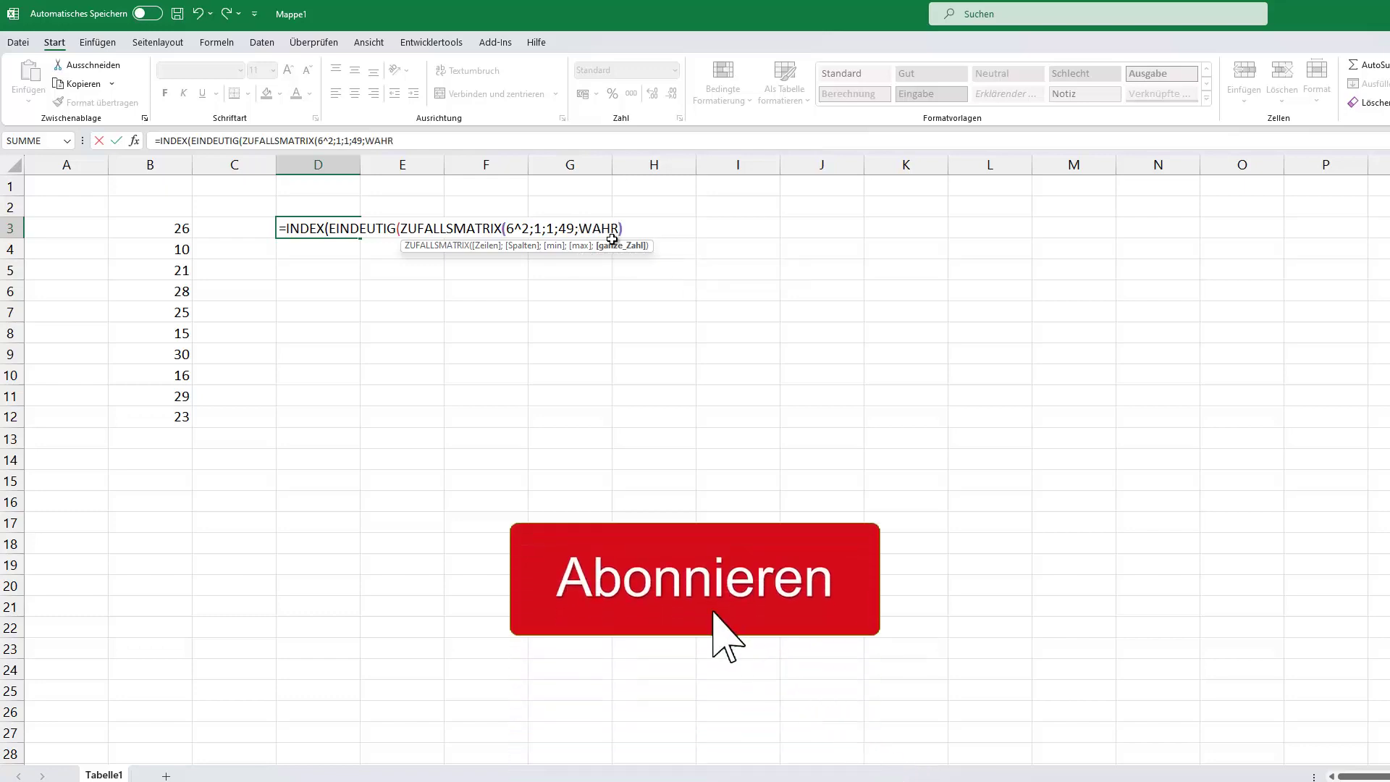
type(");")
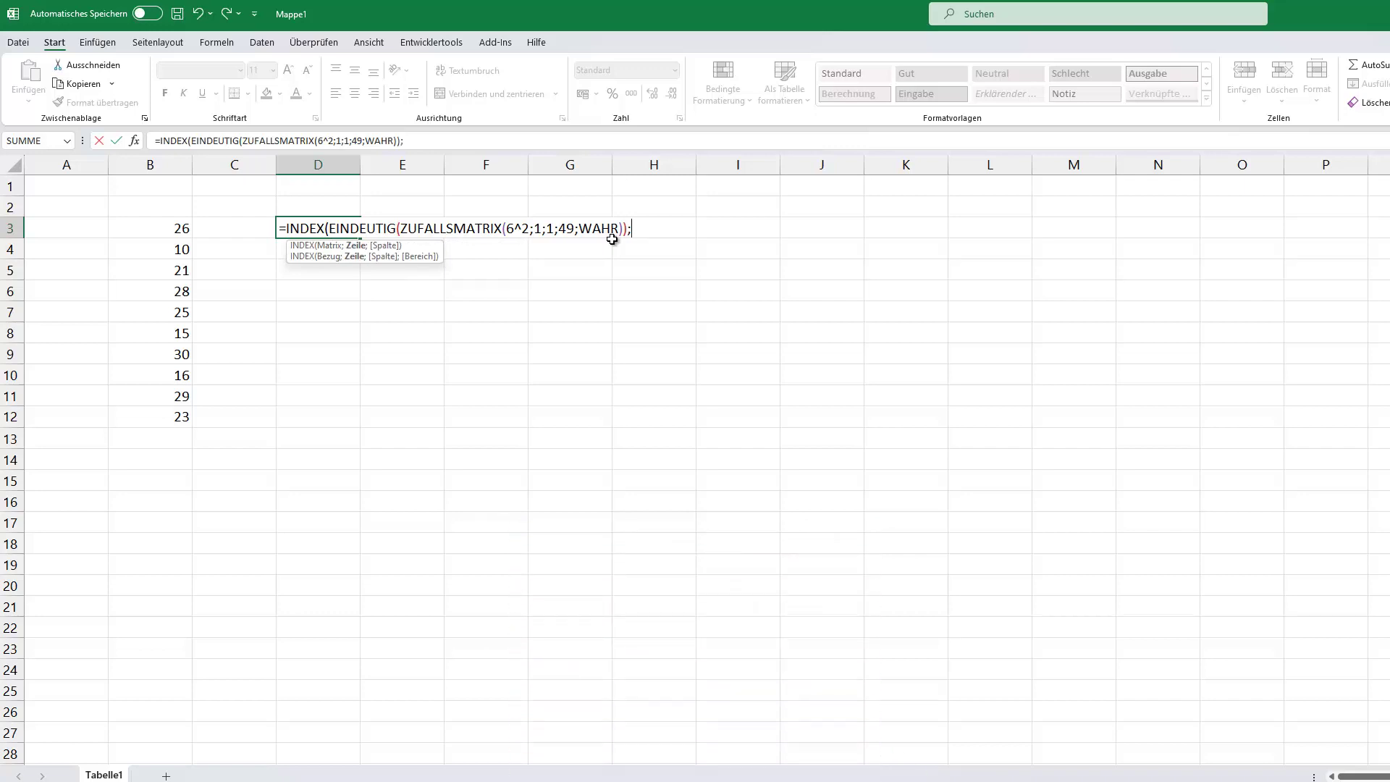
type("Se")
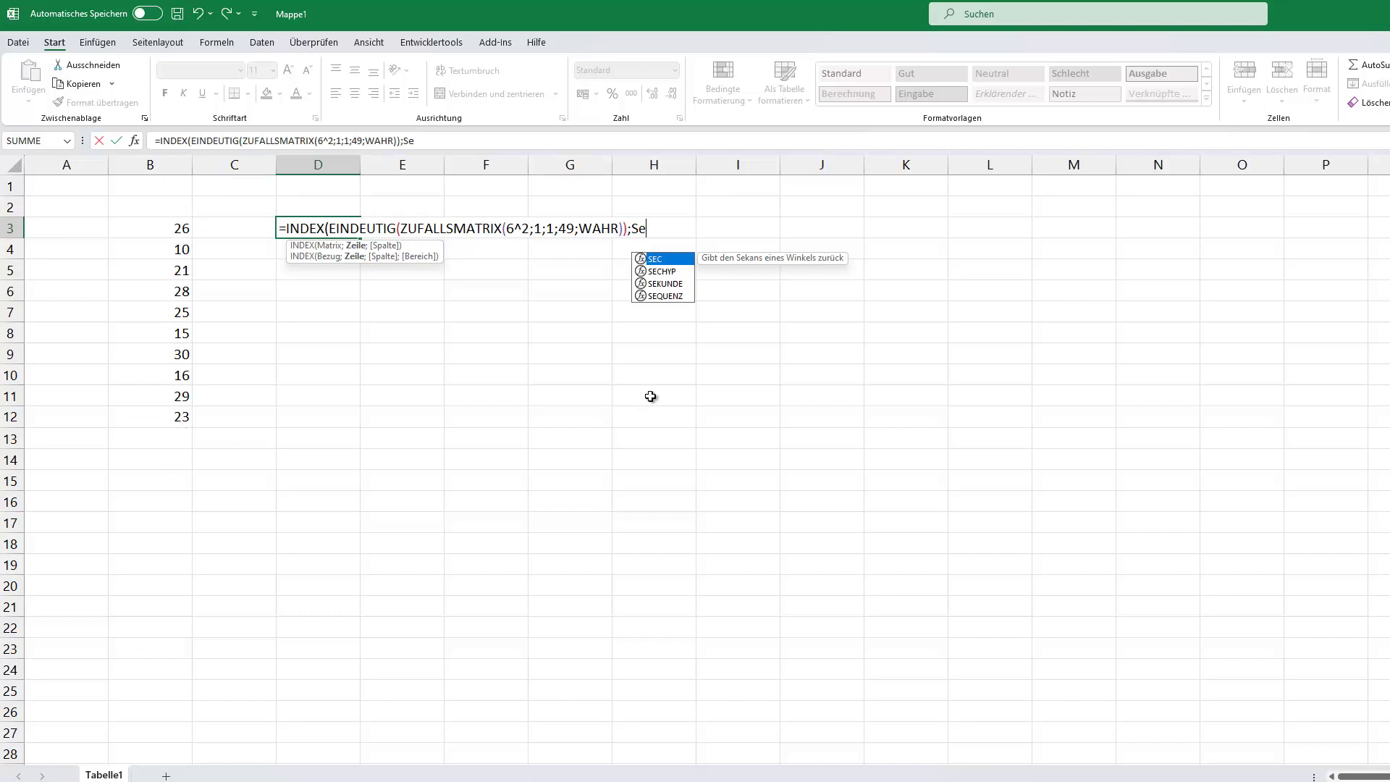
Complete the INDEX row argument with SEQUENZ(6) and close the formula.
key("Down")
key("Down")
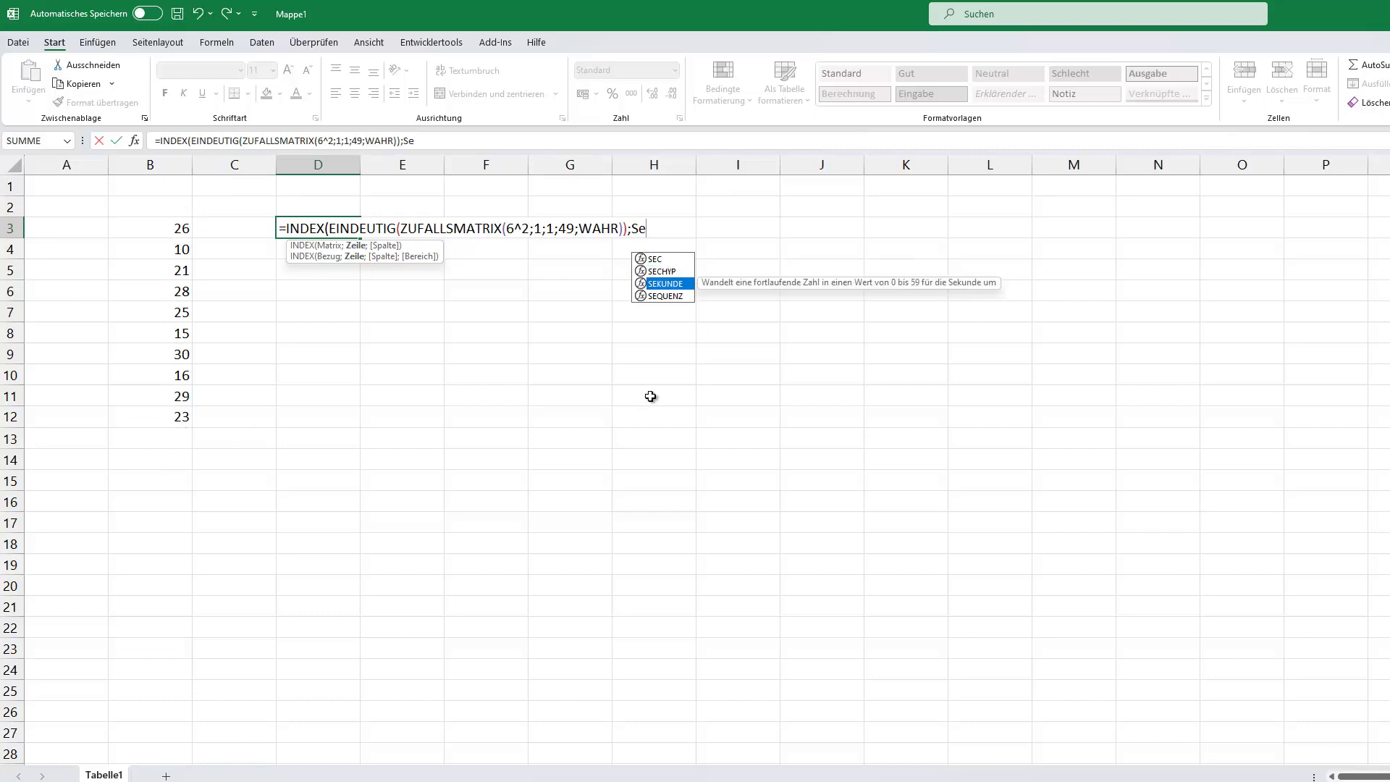
key("Down")
key("Tab")
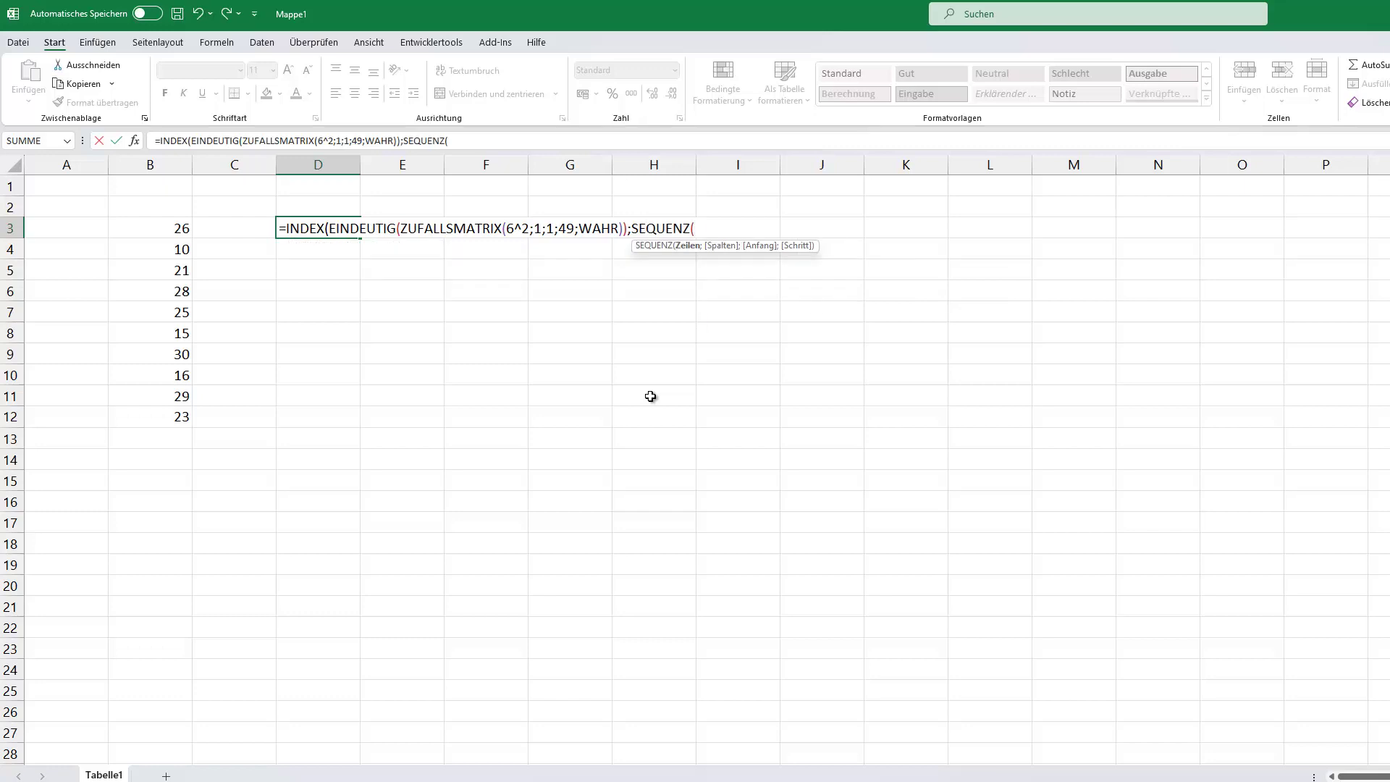
type("6")
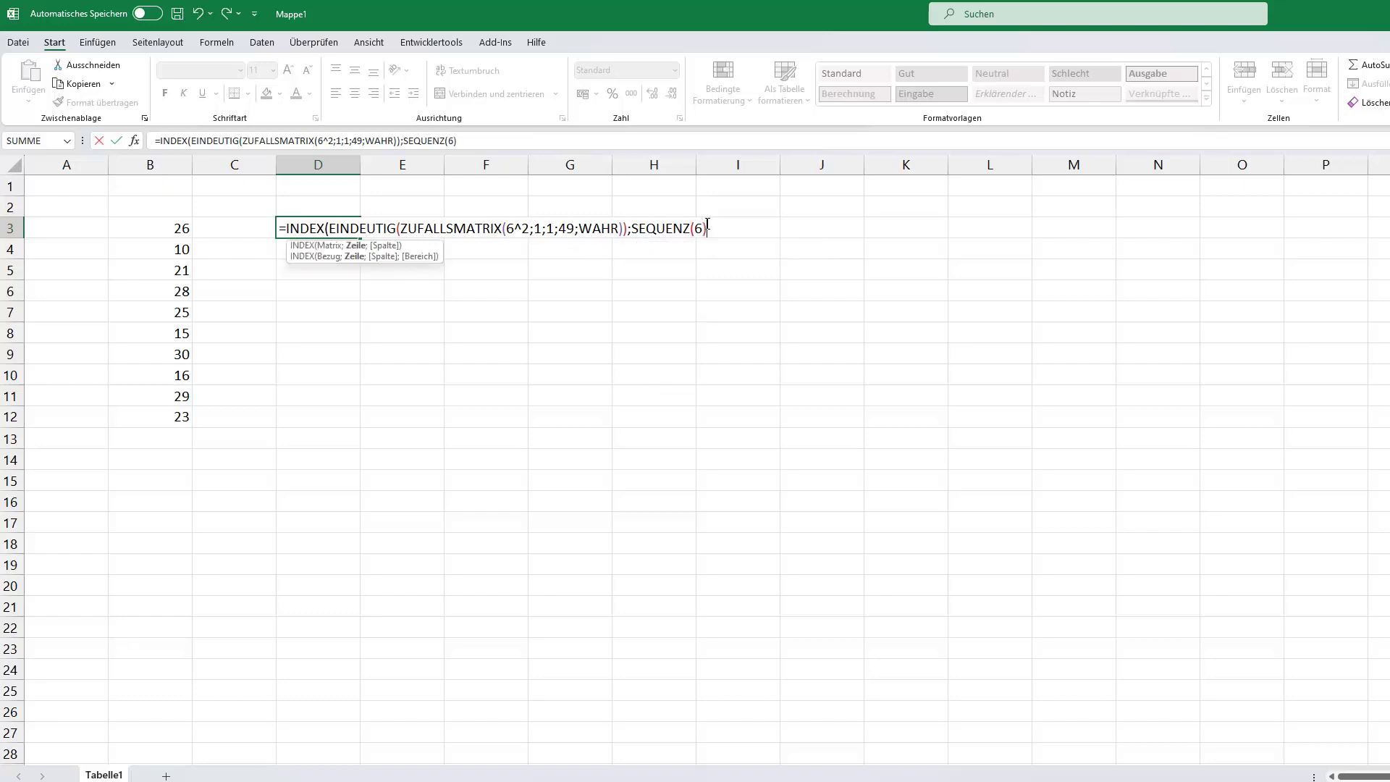
type(")")
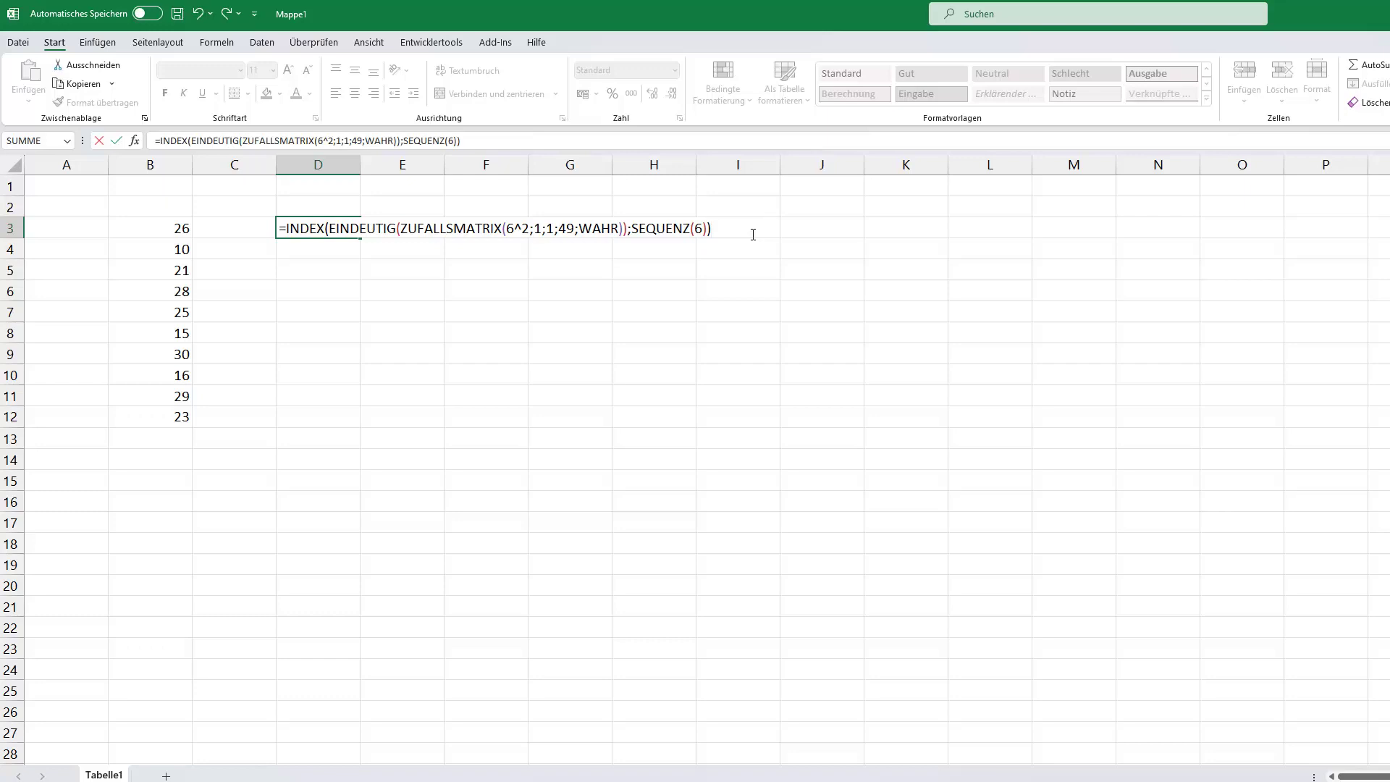
key("Return")
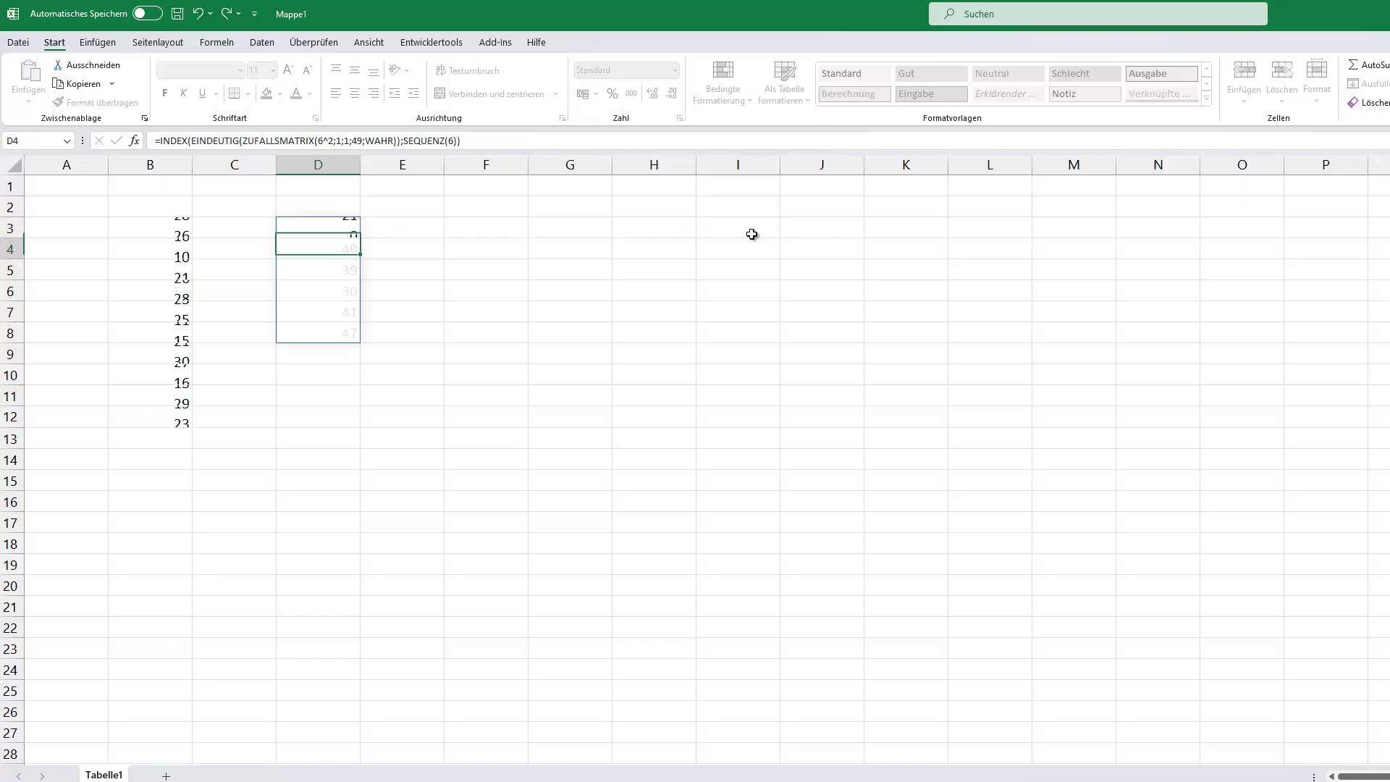